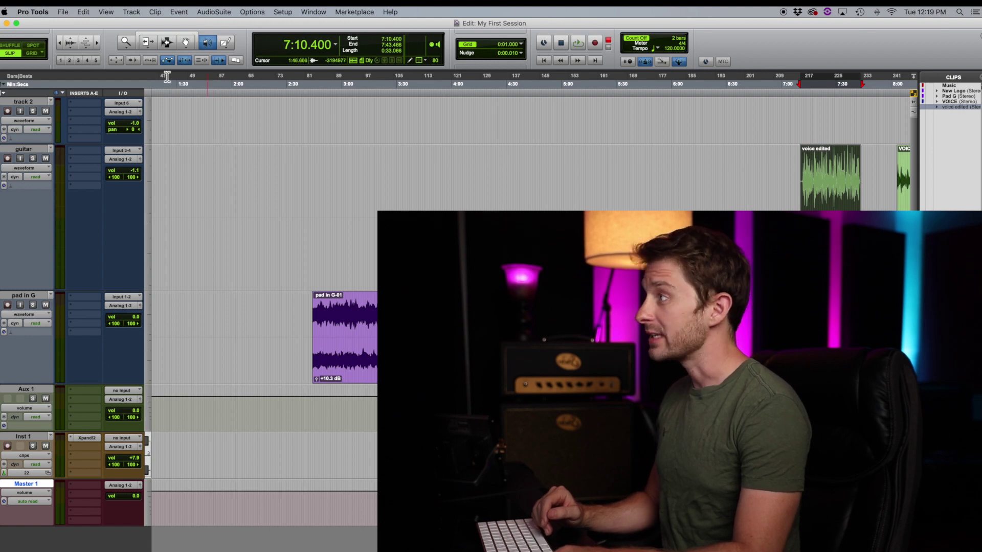
- Enable the Smart Tool and bring up the Mix window enlarged to fill the screen
{"action": "left_click", "coordinate": [159, 35]}
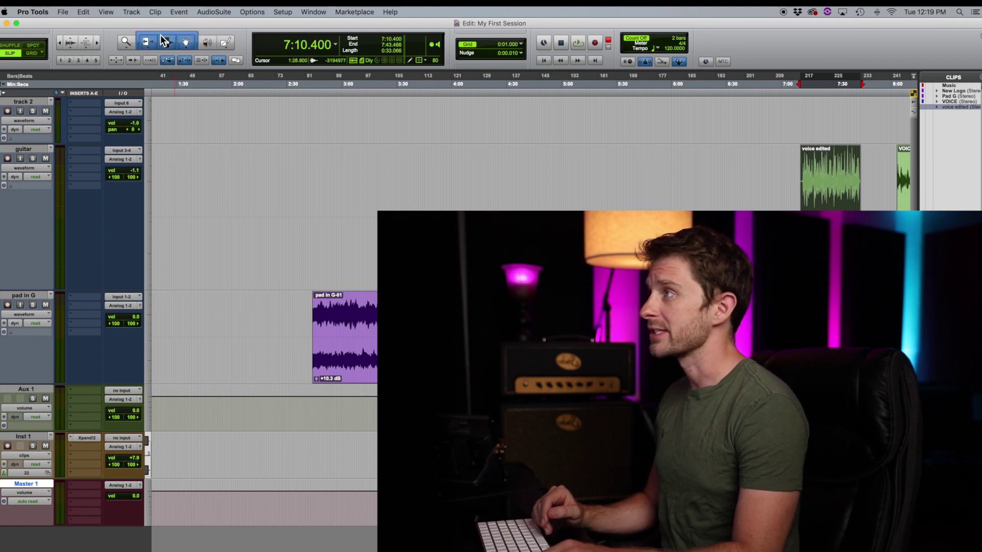
{"action": "left_click", "coordinate": [313, 13]}
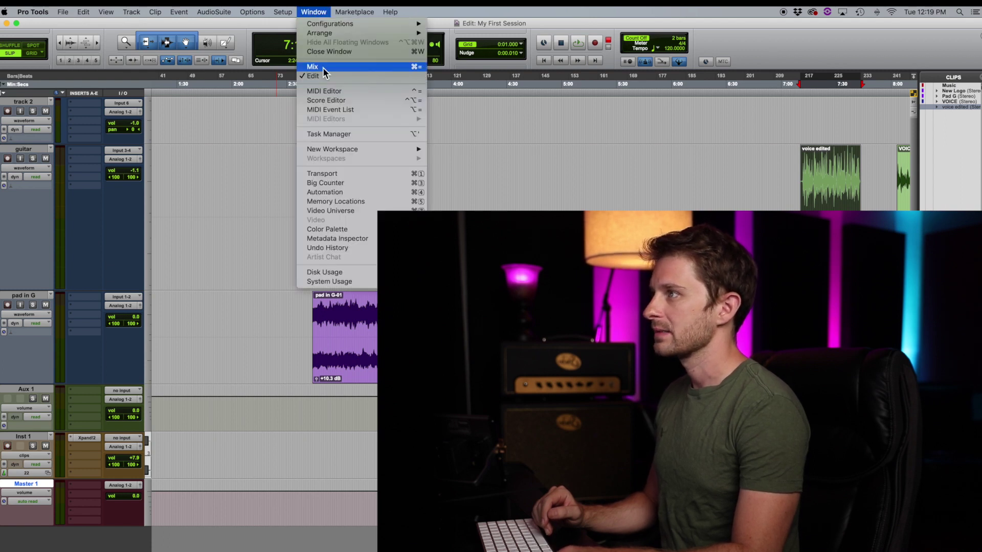
{"action": "left_click", "coordinate": [457, 111]}
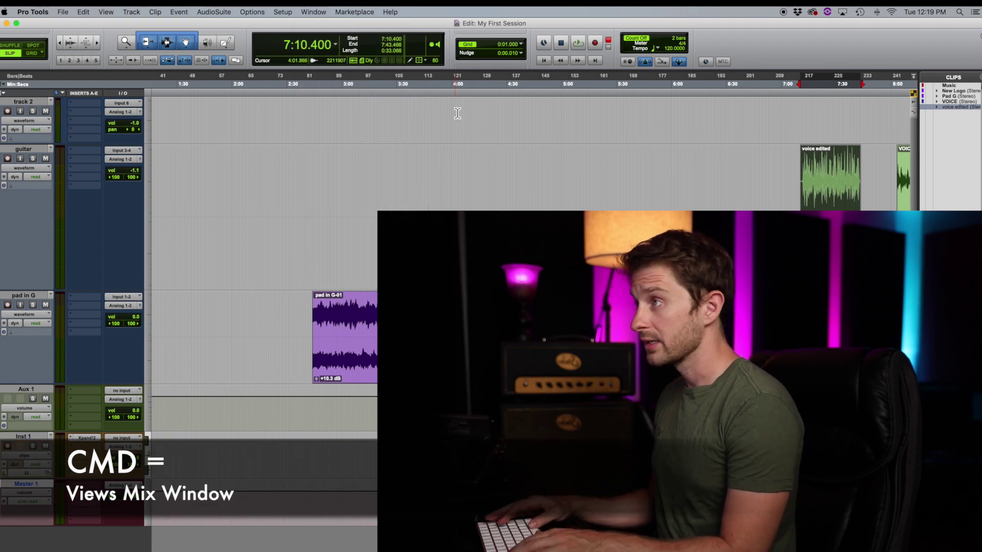
{"action": "key", "text": "super+equal"}
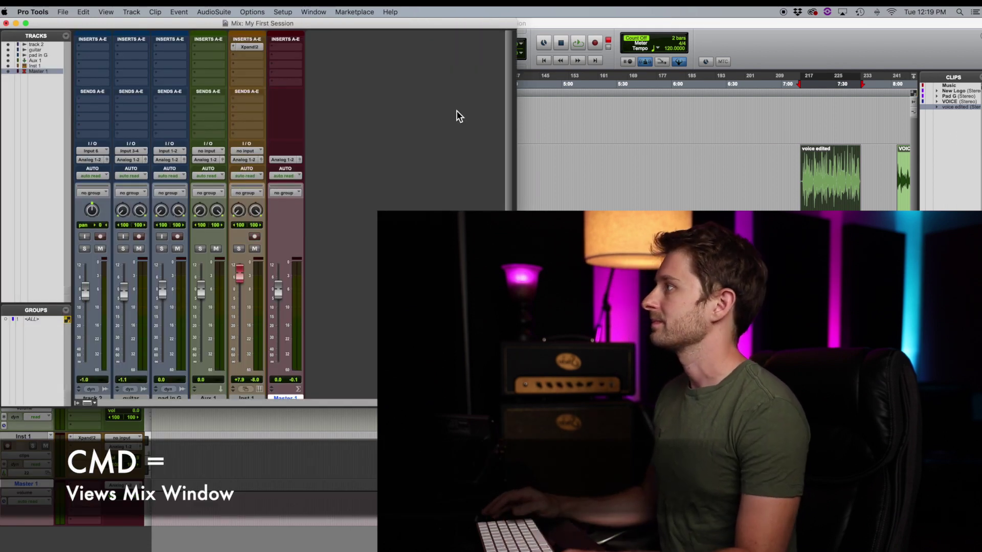
{"action": "left_click", "coordinate": [25, 24]}
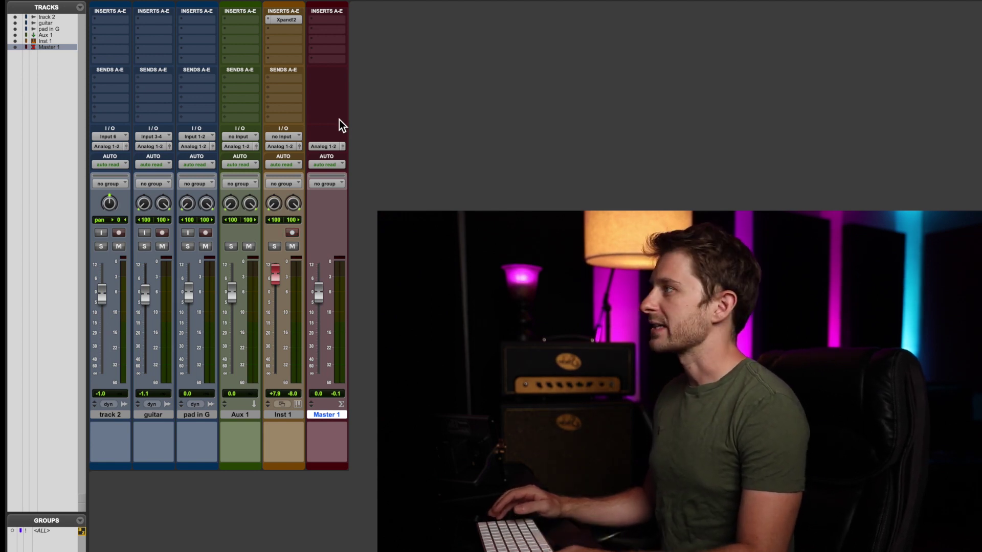
- Examine the interface and bus sources available for track 2's input
{"action": "left_click", "coordinate": [108, 138]}
{"action": "mouse_move", "coordinate": [110, 137]}
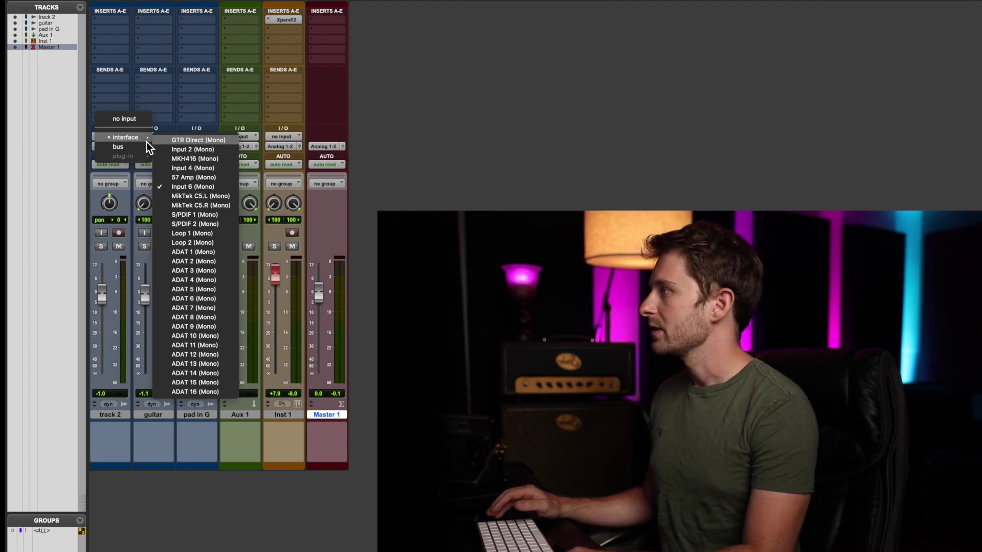
{"action": "left_click", "coordinate": [147, 88]}
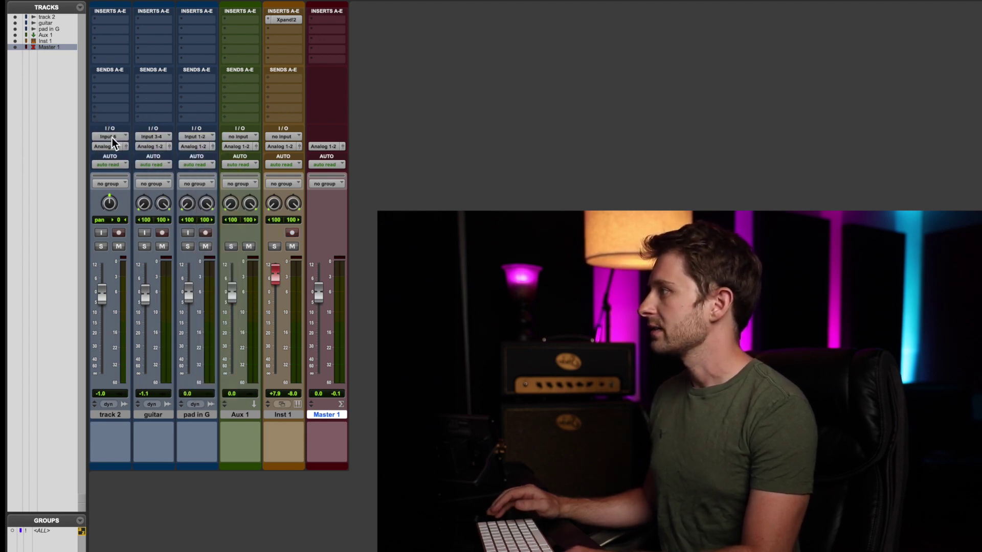
{"action": "left_click", "coordinate": [112, 138]}
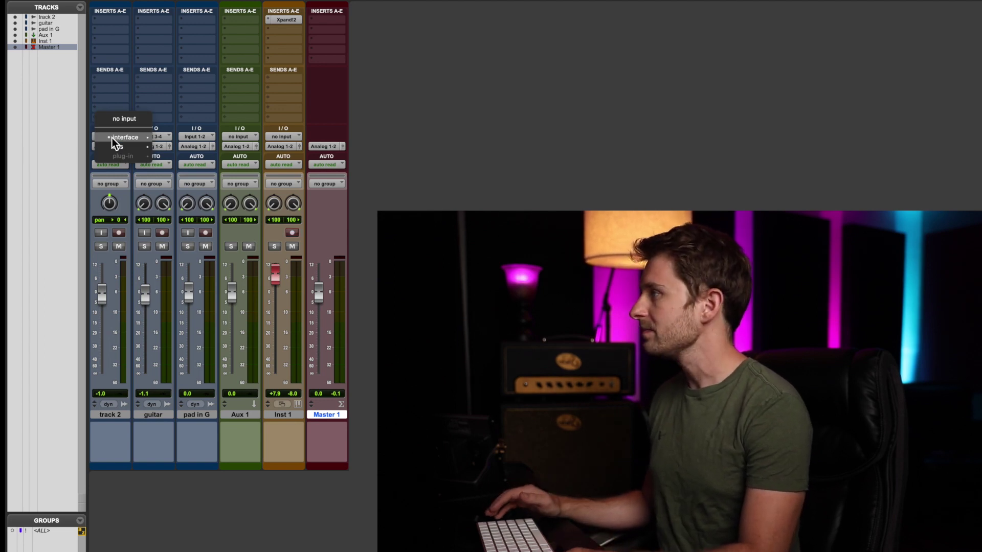
{"action": "mouse_move", "coordinate": [127, 138]}
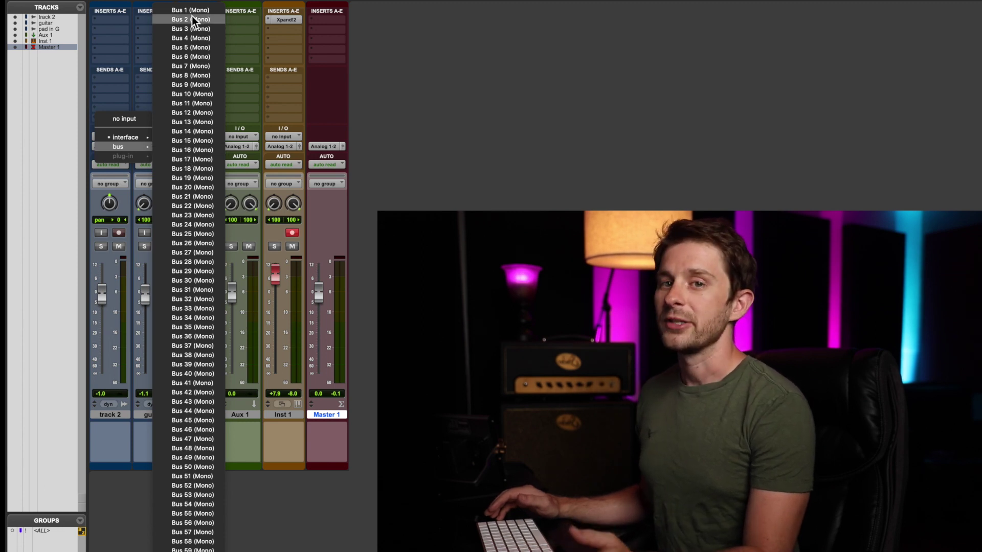
{"action": "left_click", "coordinate": [418, 121]}
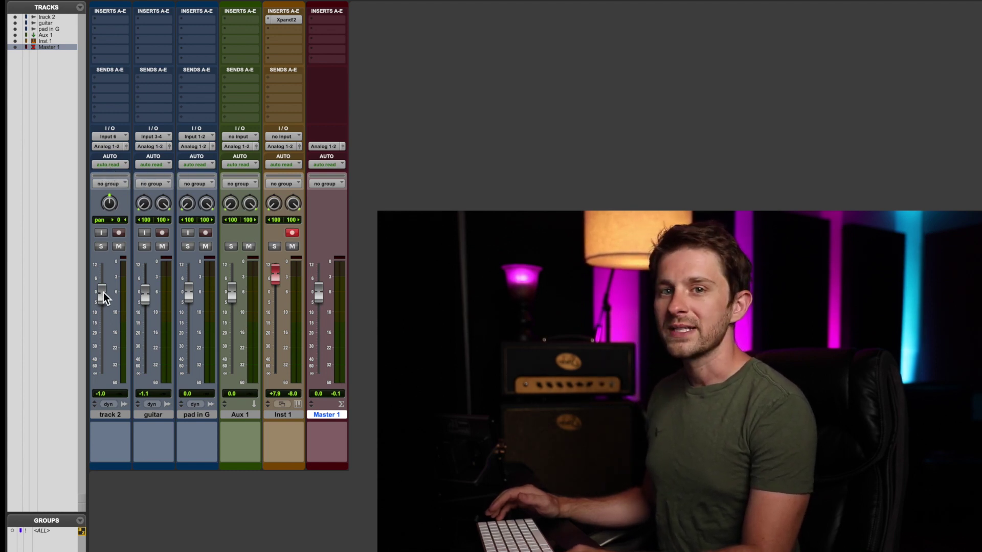
- Lower track 2's volume fader to -2.2 dB and check its mix group assignment
{"action": "left_click_drag", "start_coordinate": [103, 292], "coordinate": [102, 295]}
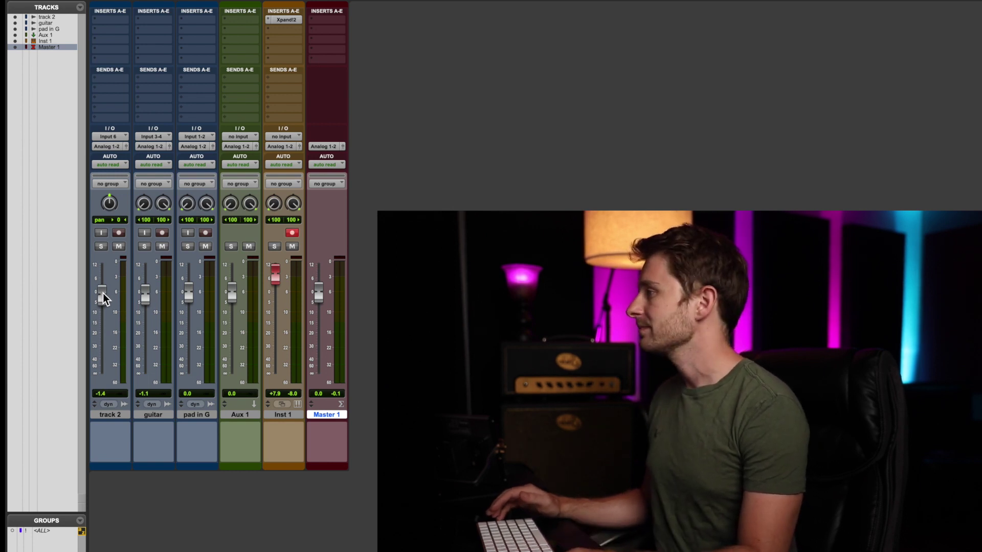
{"action": "left_click", "coordinate": [123, 185]}
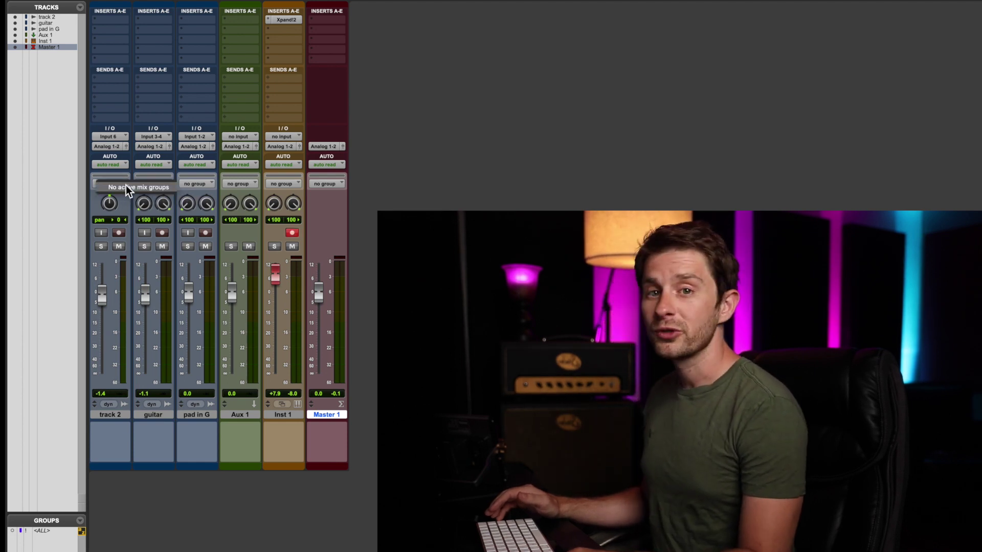
{"action": "left_click", "coordinate": [159, 189]}
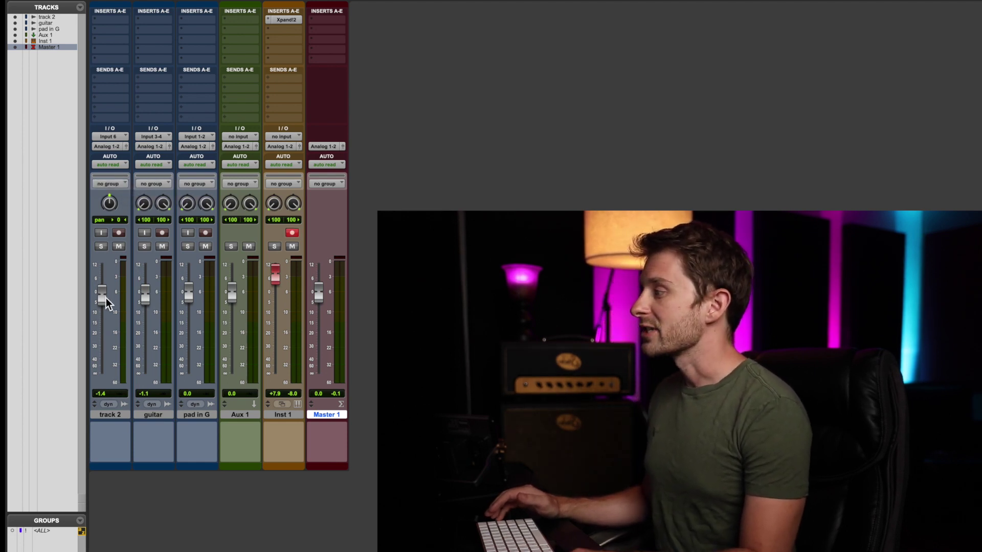
{"action": "left_click_drag", "start_coordinate": [105, 295], "coordinate": [106, 297]}
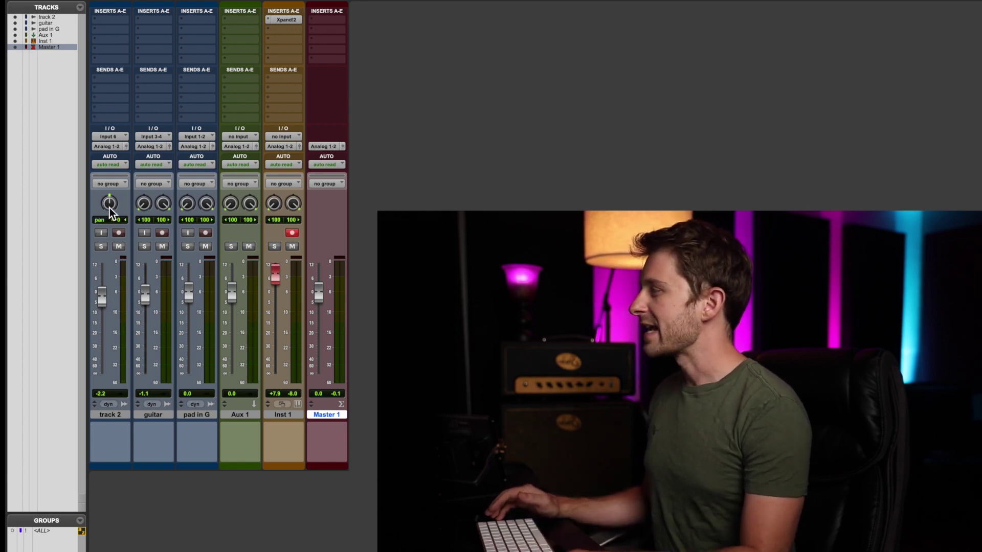
- Try track 2's pan and narrow the guitar track's panning to about 14 and 3, restoring both sides to 100
{"action": "left_click_drag", "start_coordinate": [110, 205], "coordinate": [109, 231]}
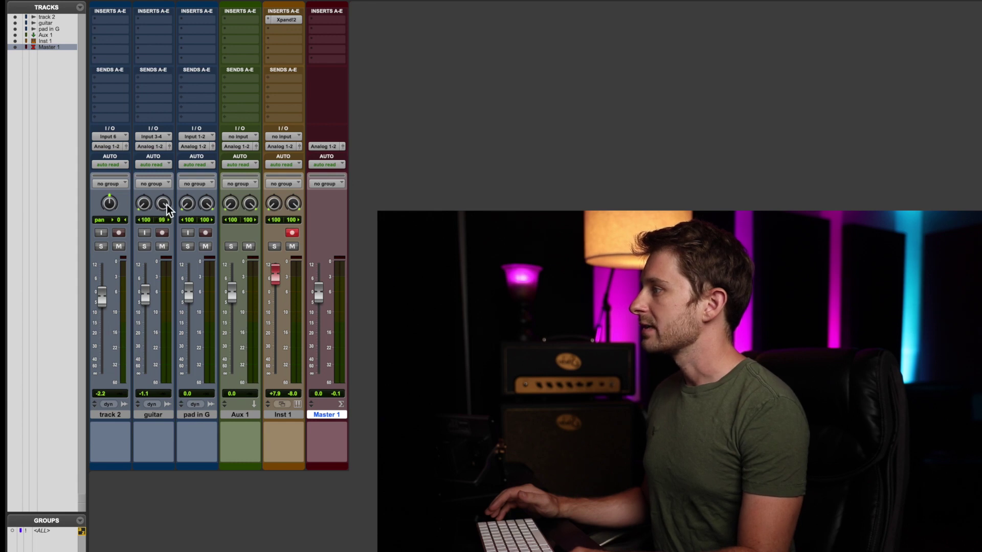
{"action": "left_click_drag", "start_coordinate": [164, 222], "coordinate": [142, 192]}
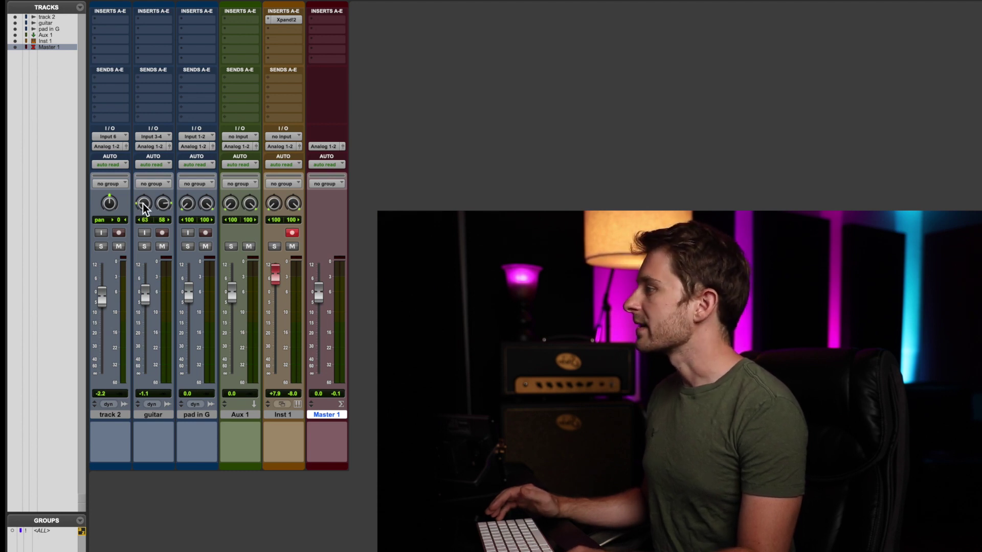
{"action": "left_click_drag", "start_coordinate": [144, 204], "coordinate": [148, 187]}
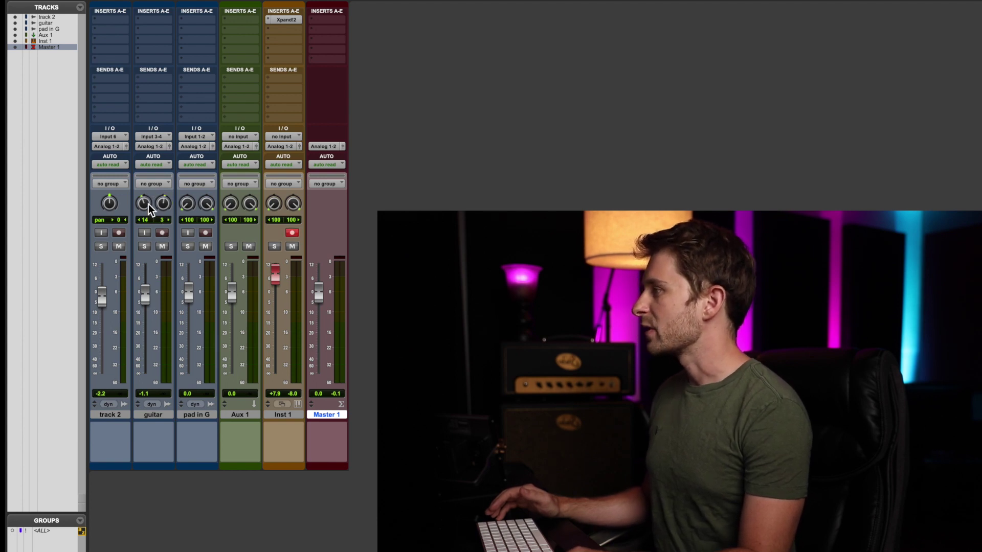
{"action": "left_click_drag", "start_coordinate": [145, 205], "coordinate": [164, 185]}
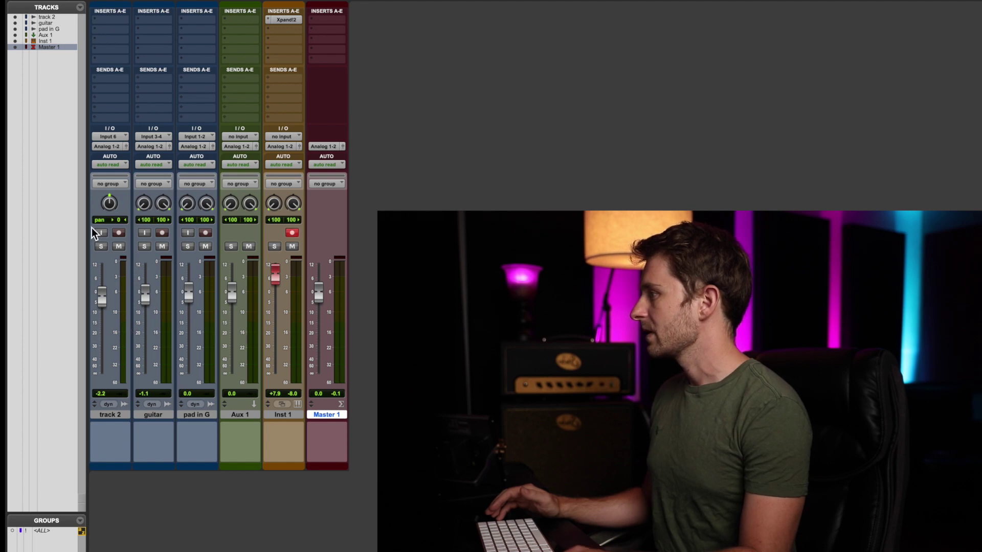
- Record-arm track 2 and switch its solo and mute on and off again
{"action": "left_click", "coordinate": [120, 236]}
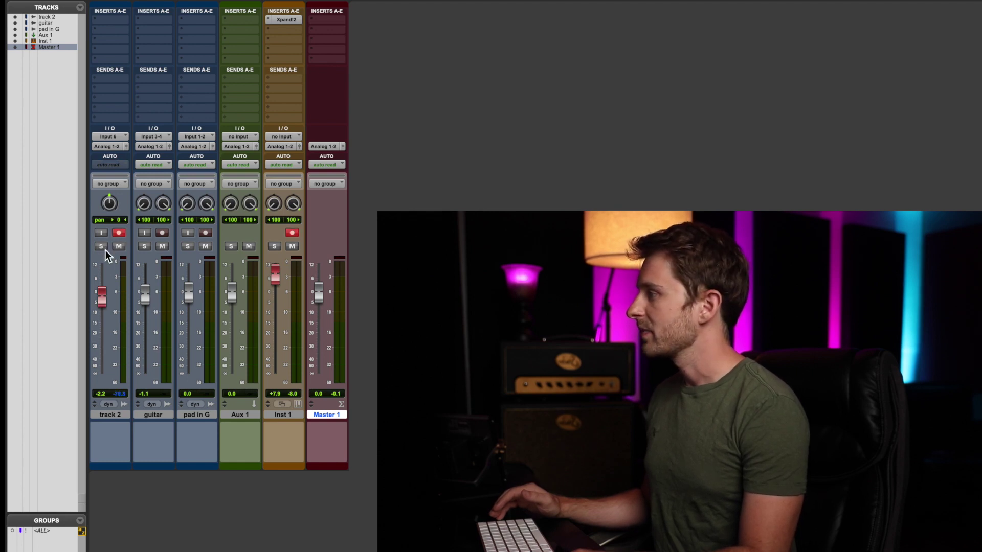
{"action": "left_click", "coordinate": [102, 248]}
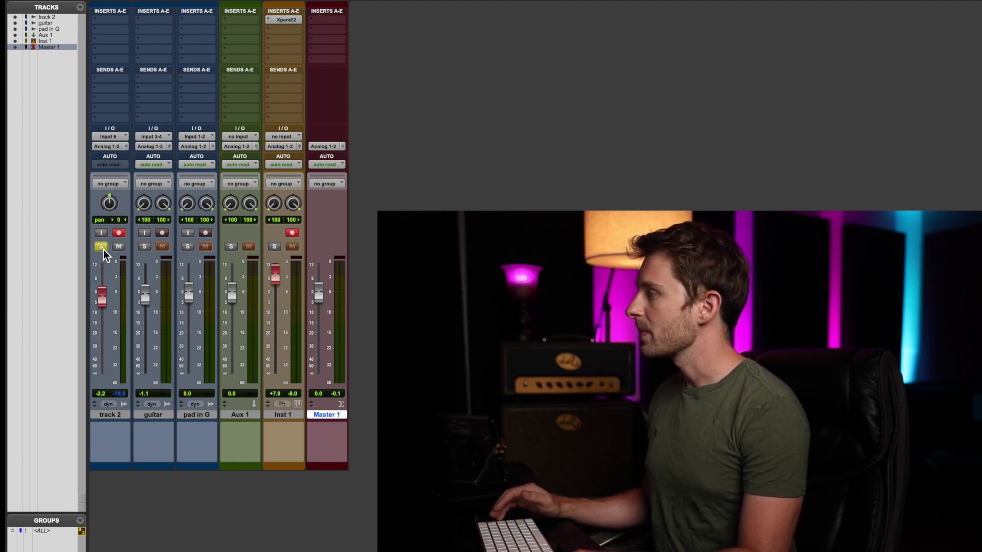
{"action": "left_click", "coordinate": [117, 249]}
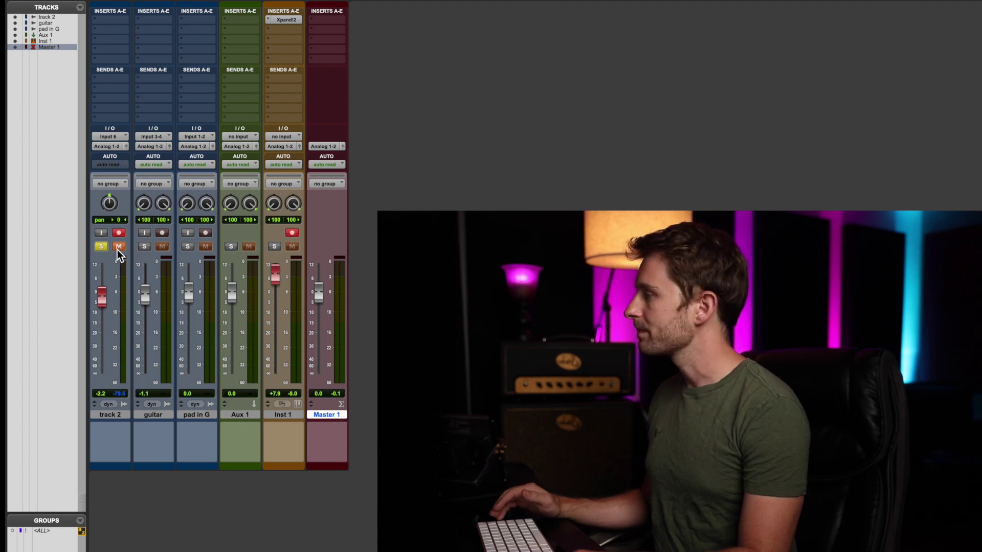
{"action": "left_click", "coordinate": [101, 247]}
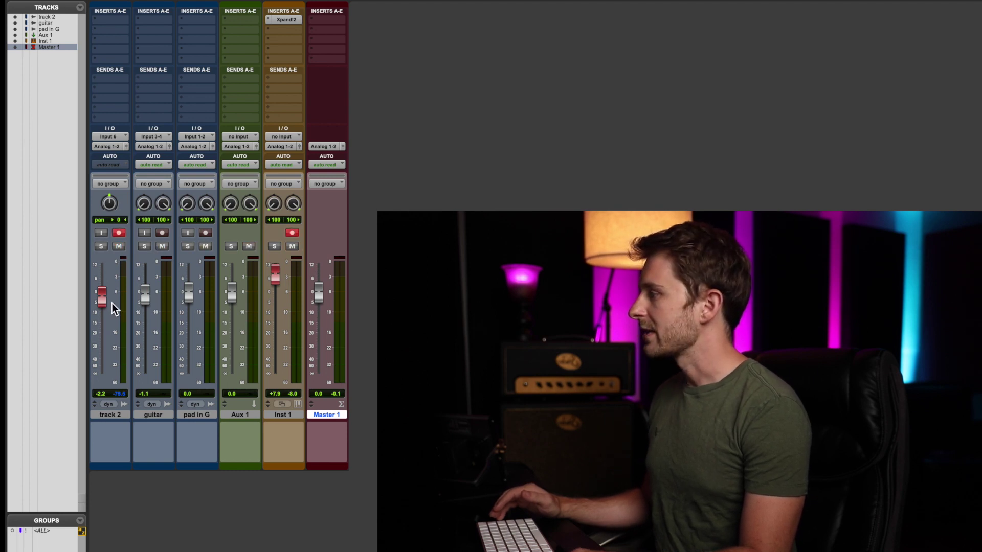
- Lower track 2's volume fader to -7.0 dB
{"action": "left_click_drag", "start_coordinate": [104, 299], "coordinate": [94, 306]}
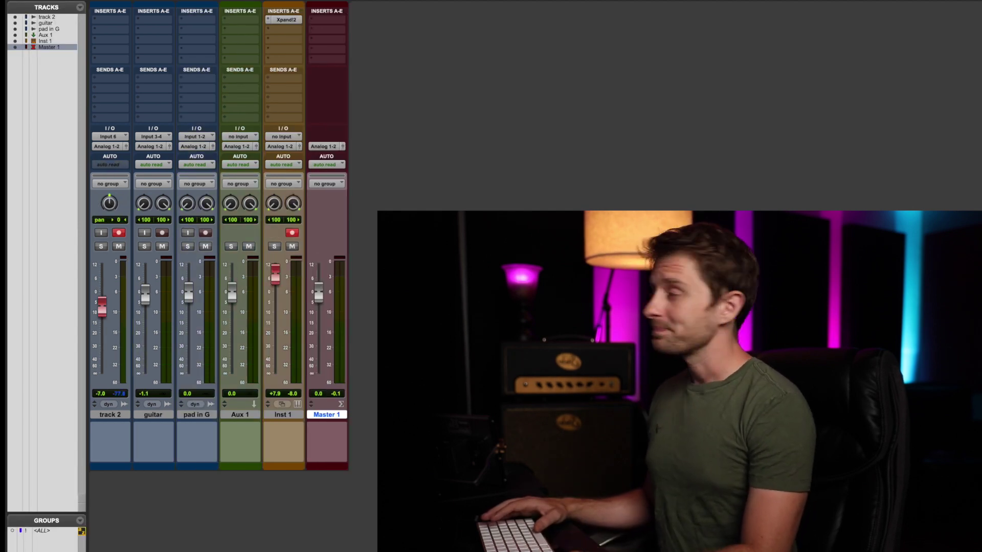
{"action": "key", "text": "super+alt+l"}
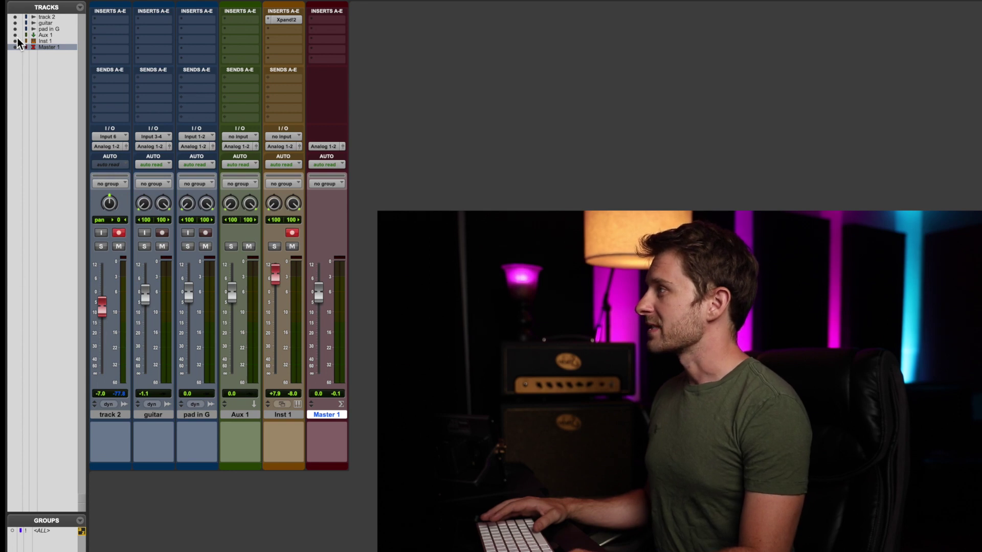
- Go through the track list from track 2 to Master 1, selecting tracks to locate their matching channel strips
{"action": "left_click", "coordinate": [54, 17]}
{"action": "left_click", "coordinate": [54, 23]}
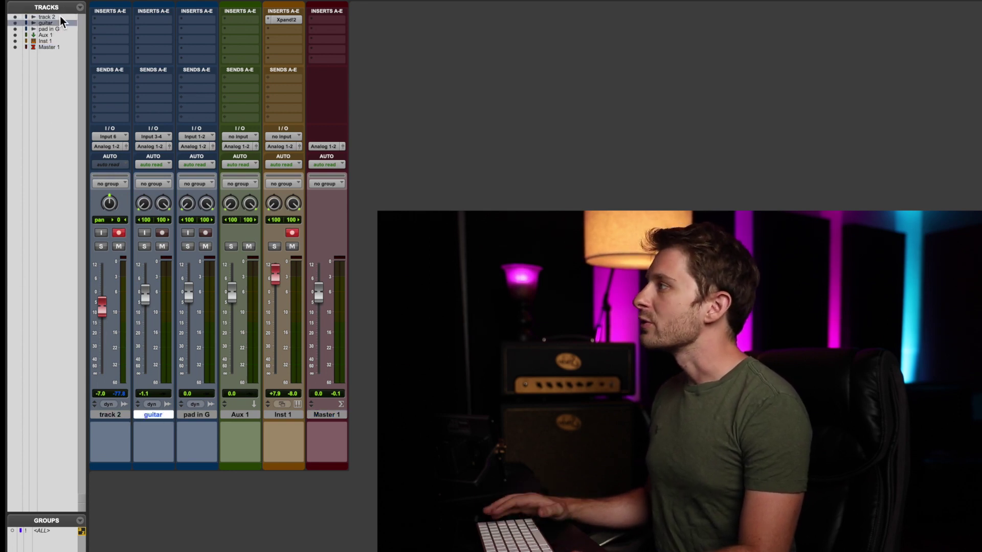
{"action": "left_click", "coordinate": [60, 16]}
{"action": "left_click", "coordinate": [59, 24]}
{"action": "left_click", "coordinate": [57, 28]}
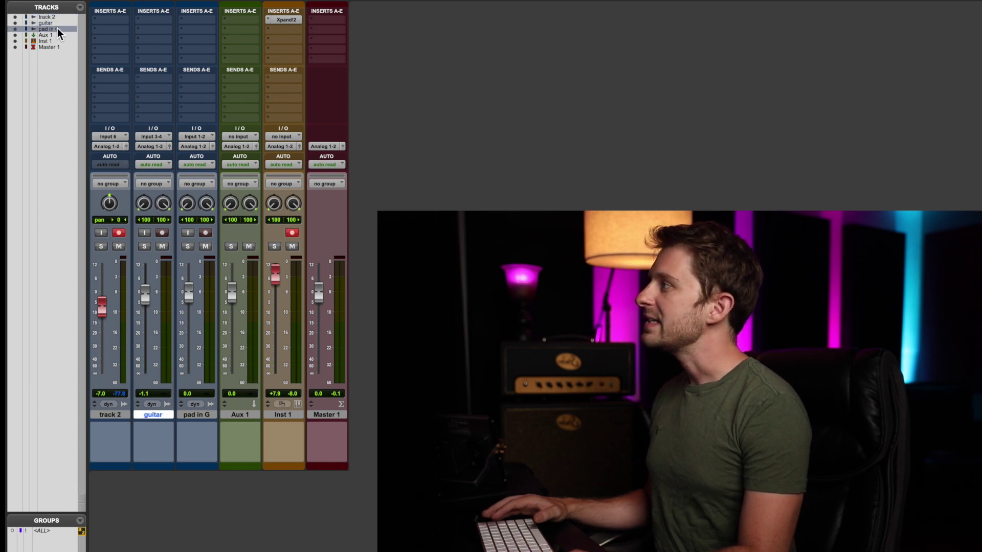
{"action": "left_click", "coordinate": [55, 35]}
{"action": "left_click", "coordinate": [53, 41]}
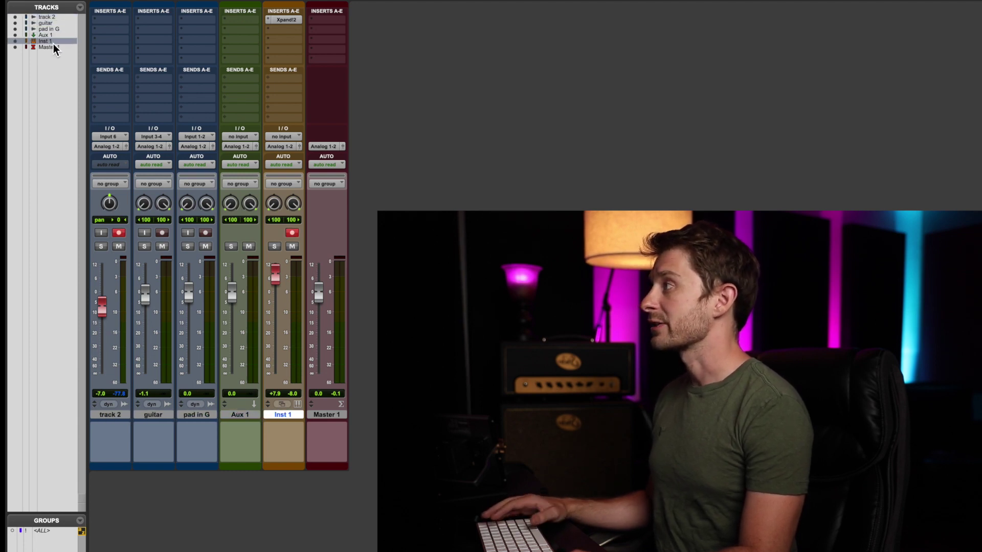
{"action": "left_click", "coordinate": [52, 18]}
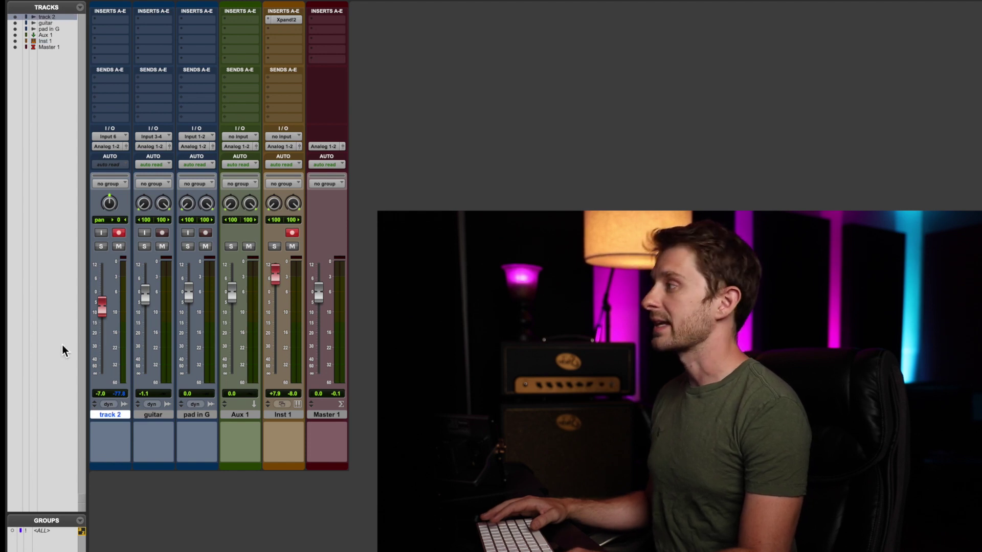
{"action": "left_click", "coordinate": [46, 24]}
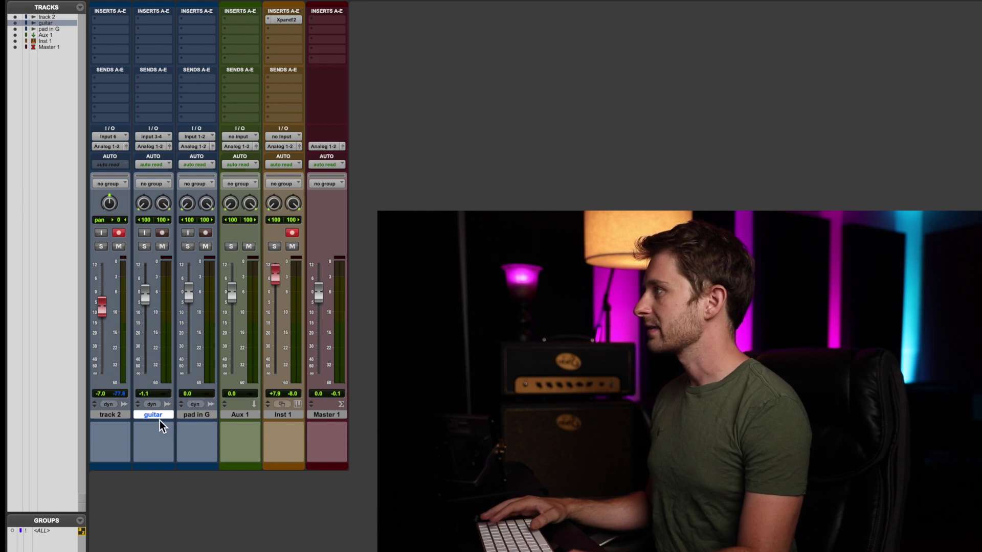
{"action": "left_click", "coordinate": [45, 29]}
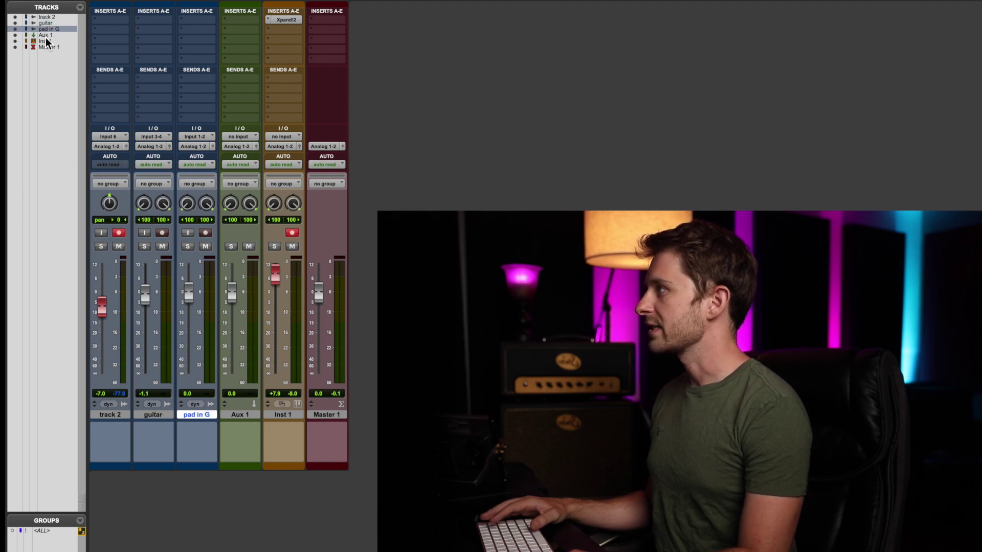
{"action": "left_click", "coordinate": [46, 35]}
{"action": "left_click", "coordinate": [46, 42]}
{"action": "left_click", "coordinate": [47, 47]}
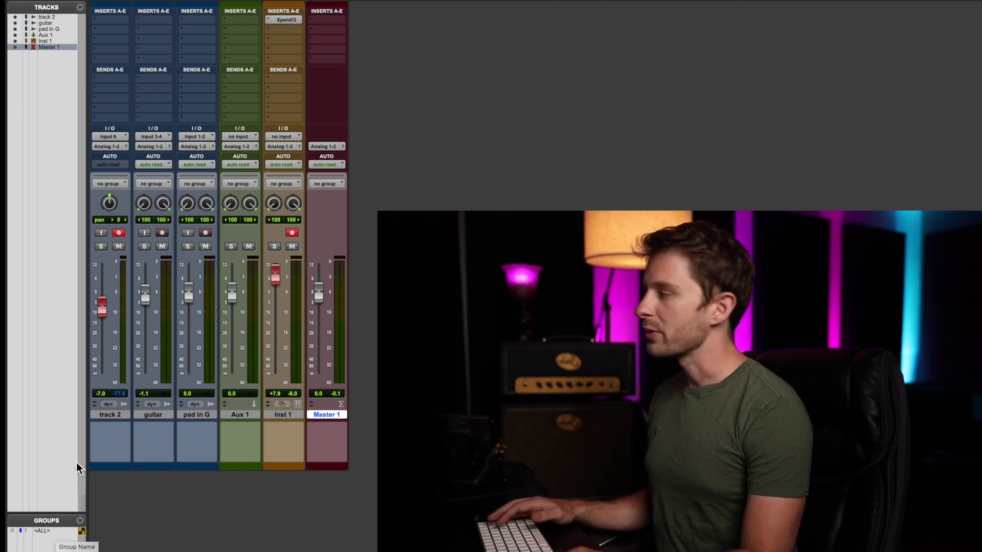
- Group track 2 and the guitar track into a Mix/Edit group named Guitars with ID a
{"action": "left_click", "coordinate": [109, 417]}
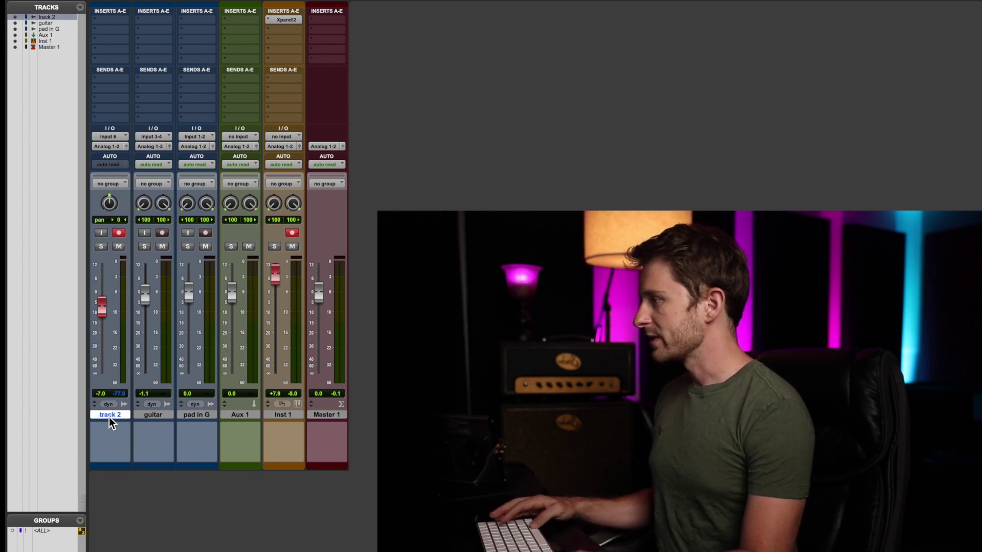
{"action": "left_click", "coordinate": [159, 416], "text": "shift"}
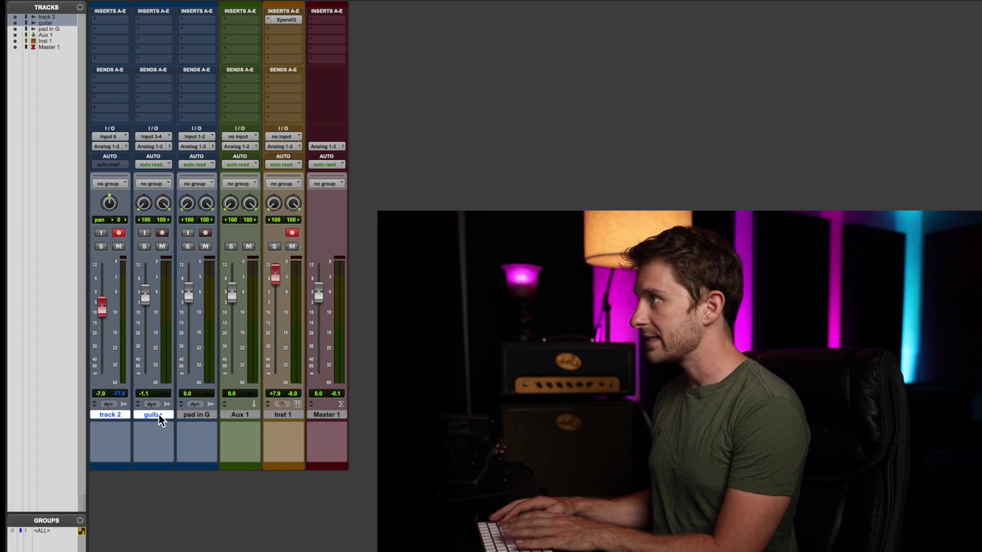
{"action": "key", "text": "super+g"}
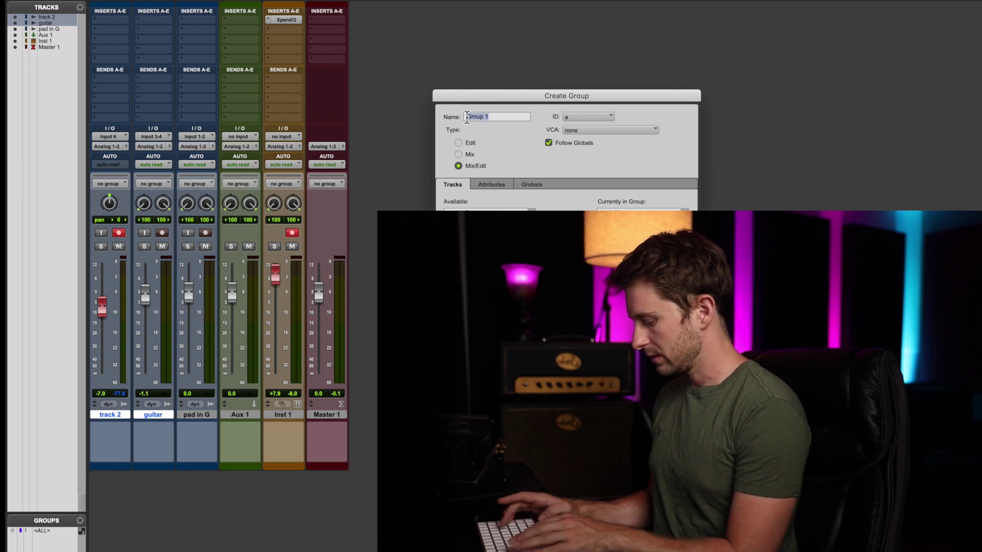
{"action": "type", "text": "Guitars"}
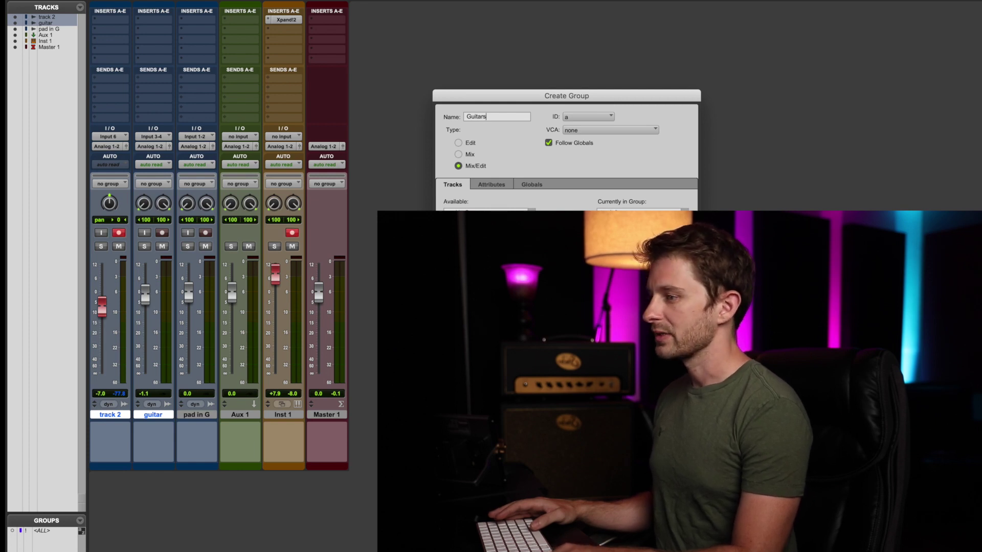
{"action": "key", "text": "Return"}
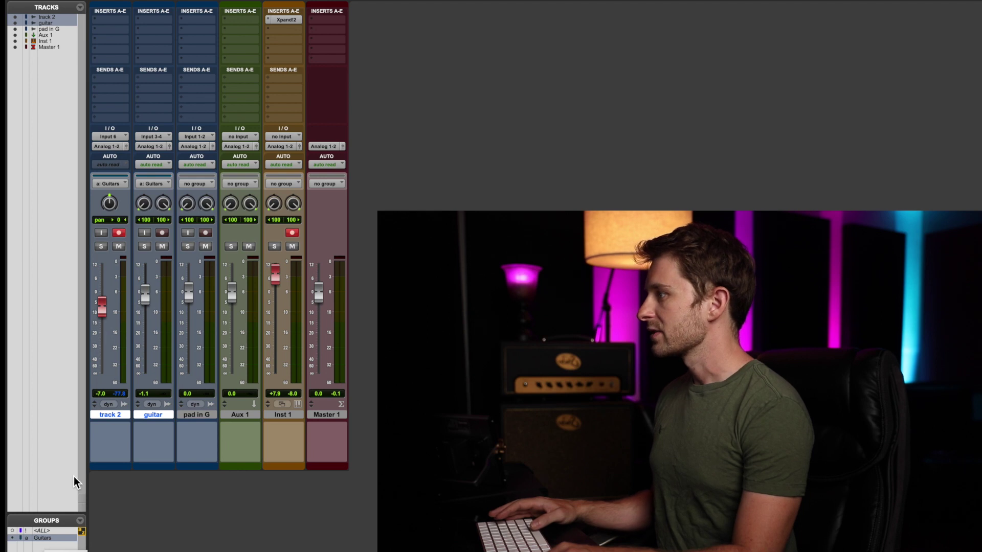
- Test the Guitars group by moving the guitar fader down and back up, then lower it to -5.4 dB together with track 2
{"action": "left_click_drag", "start_coordinate": [147, 297], "coordinate": [147, 299]}
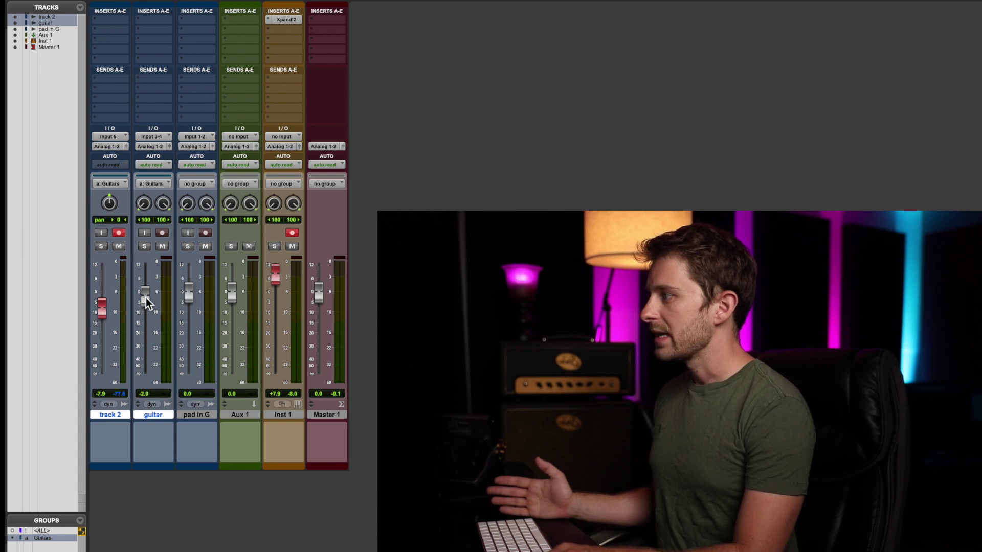
{"action": "left_click_drag", "start_coordinate": [147, 299], "coordinate": [147, 297]}
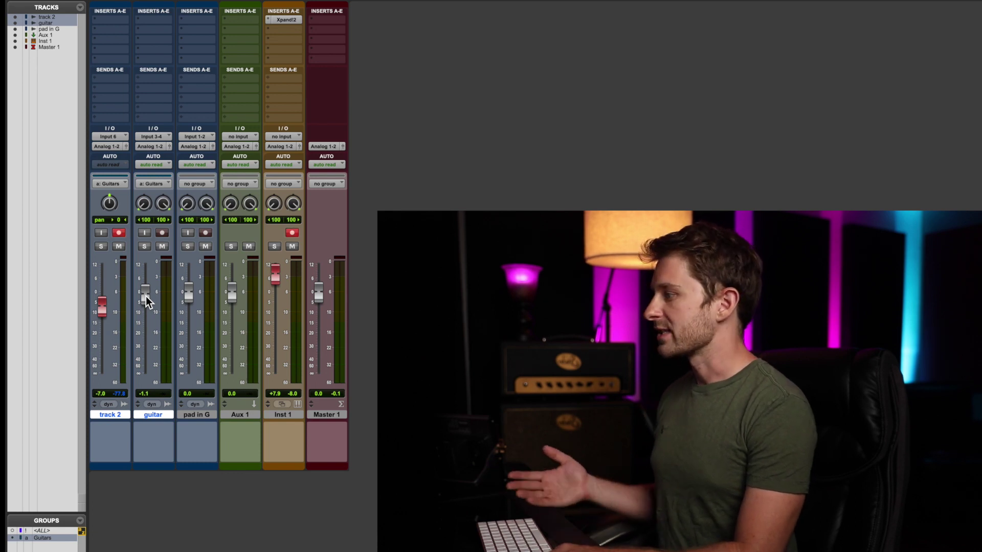
{"action": "left_click_drag", "start_coordinate": [146, 296], "coordinate": [143, 305]}
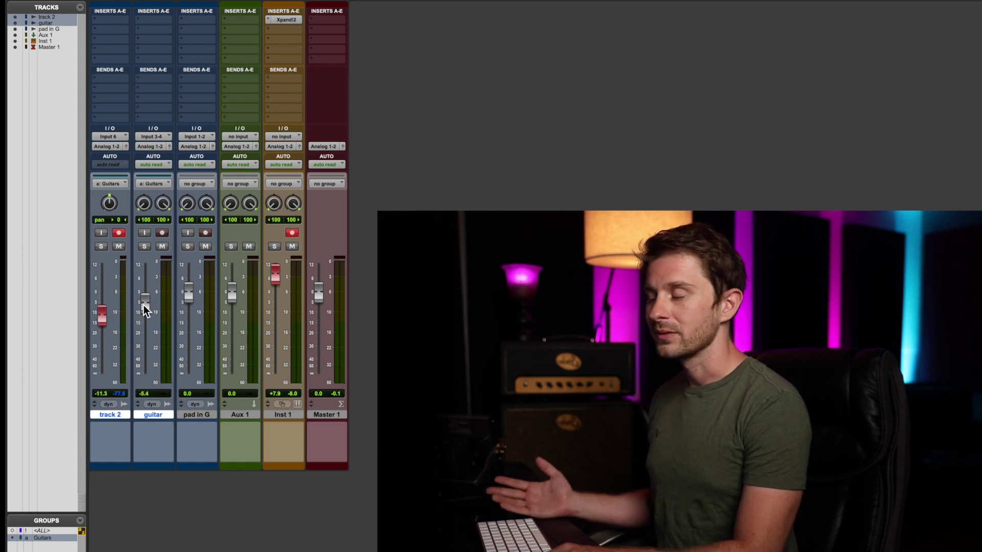
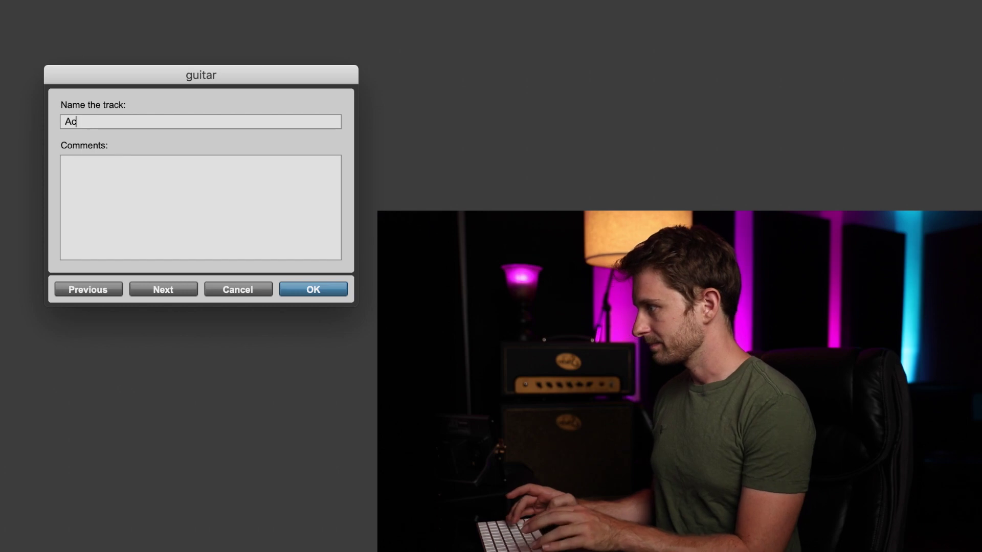
- Finish renaming the guitar track as Acoustic and add the comment "PRS Custom 24" to the Electric track
{"action": "key", "text": "Return"}
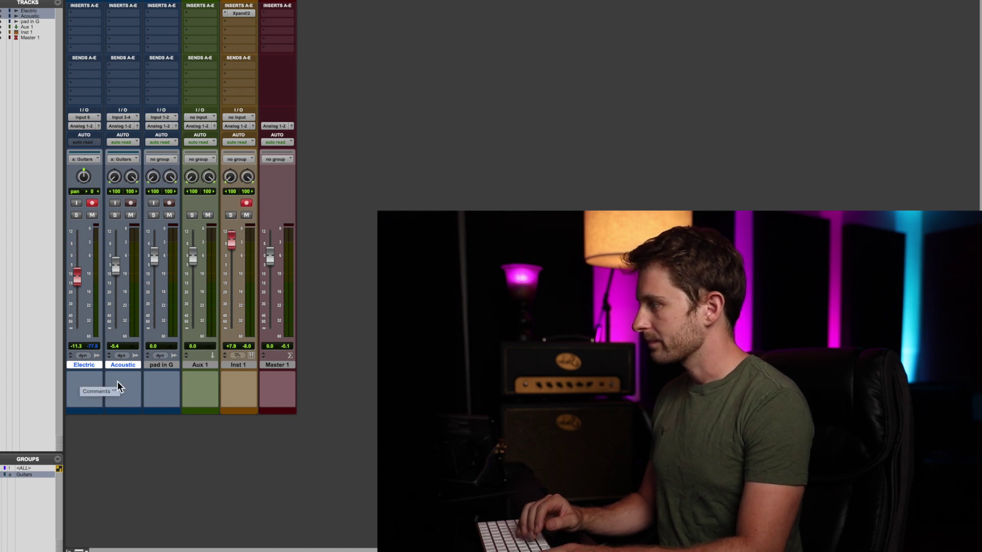
{"action": "left_click", "coordinate": [90, 382]}
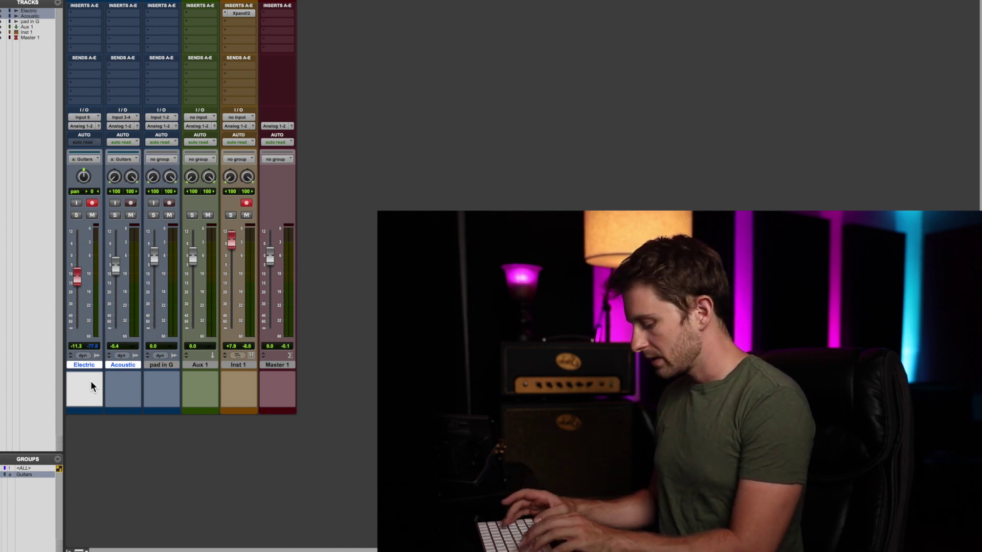
{"action": "type", "text": "PRS Custom 24"}
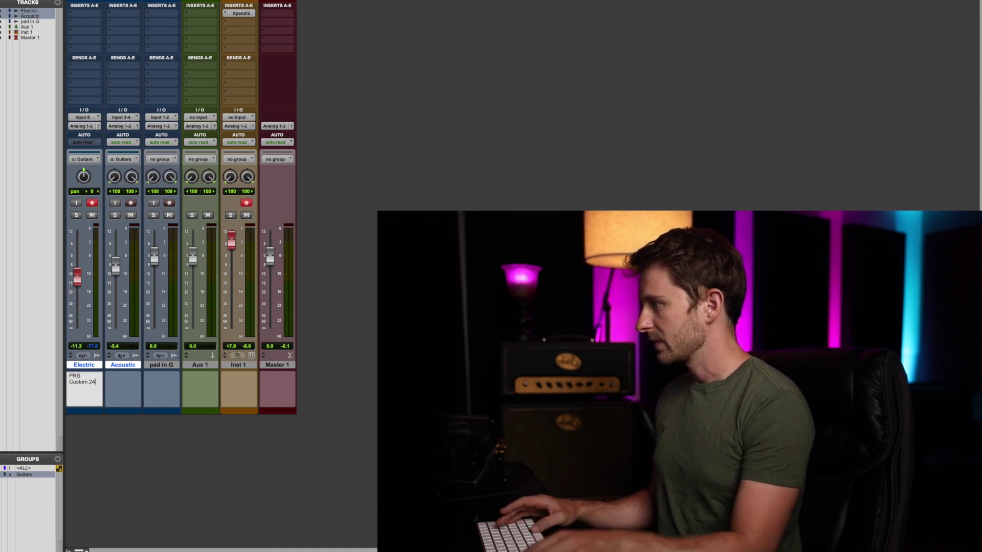
{"action": "key", "text": "Return"}
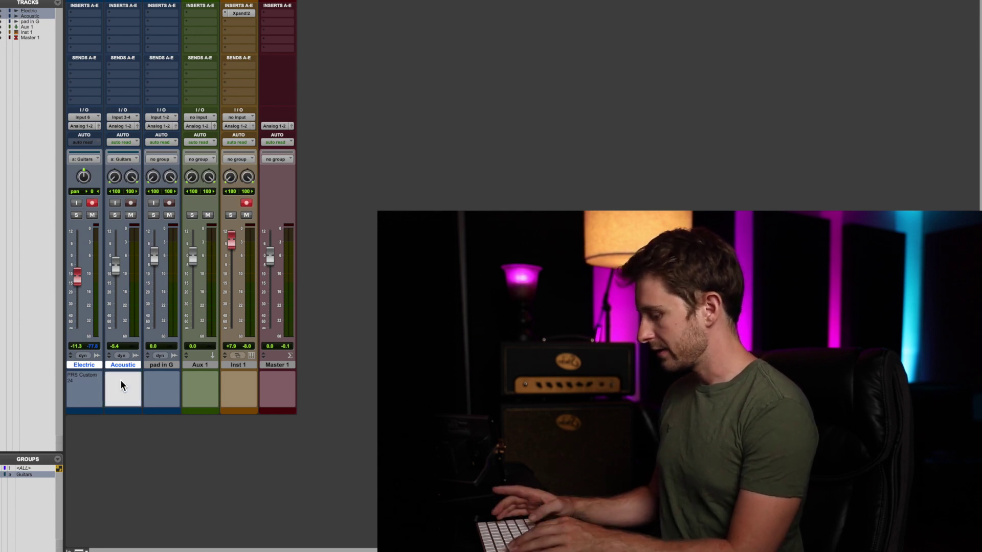
- Enter the comment "Taylor 812ce, miktek c5" for the Acoustic track, noting the guitar model and the microphone
{"action": "type", "text": "Taylor 812ce"}
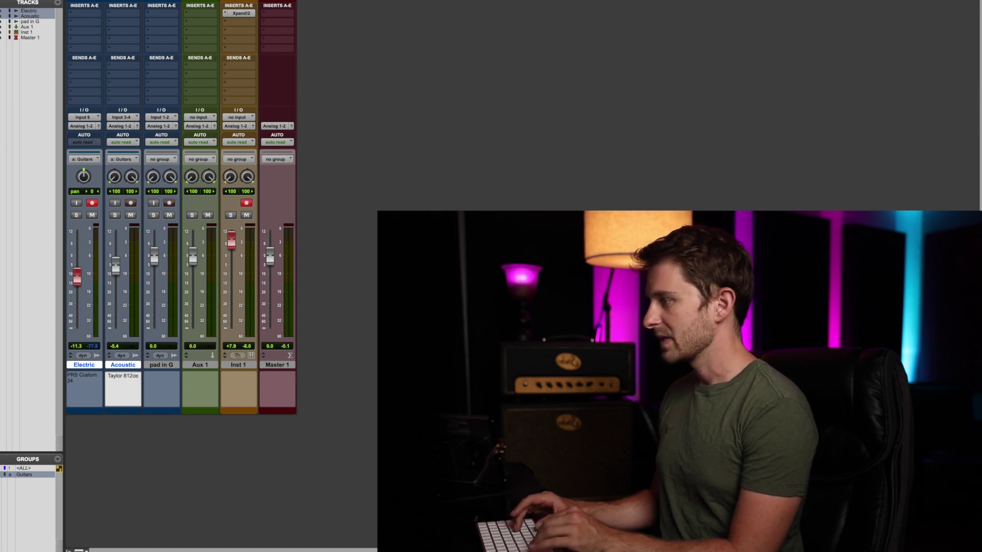
{"action": "key", "text": "Return"}
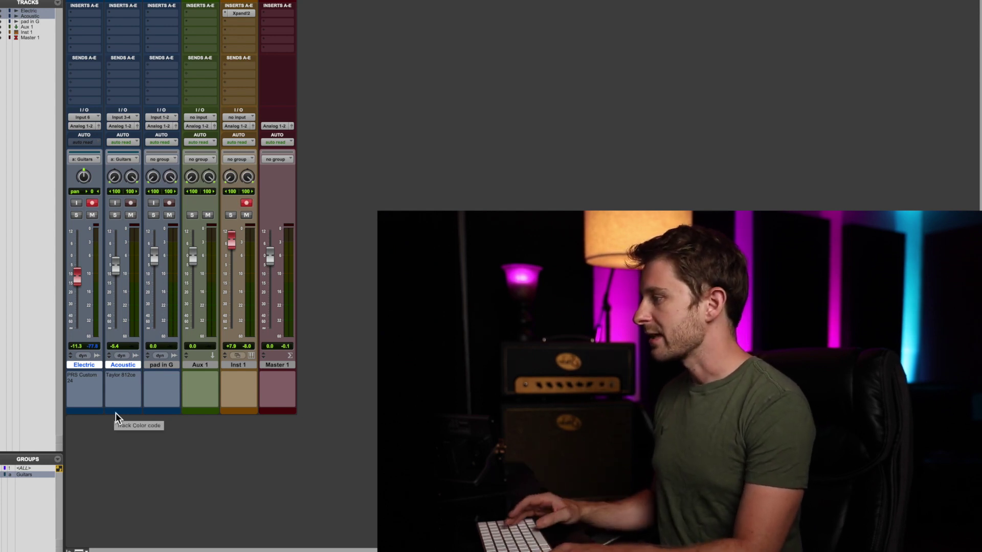
{"action": "left_click", "coordinate": [125, 399]}
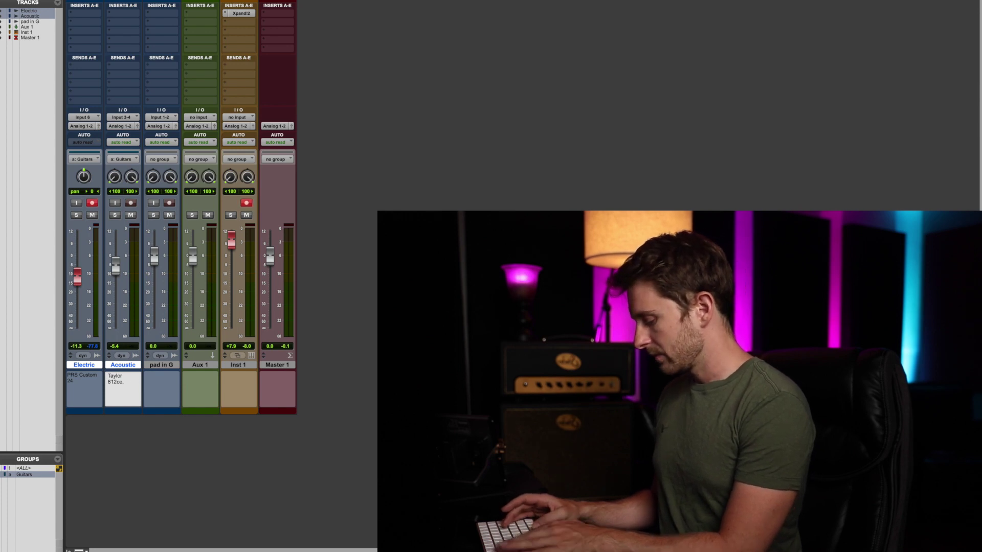
{"action": "type", "text": "mik"}
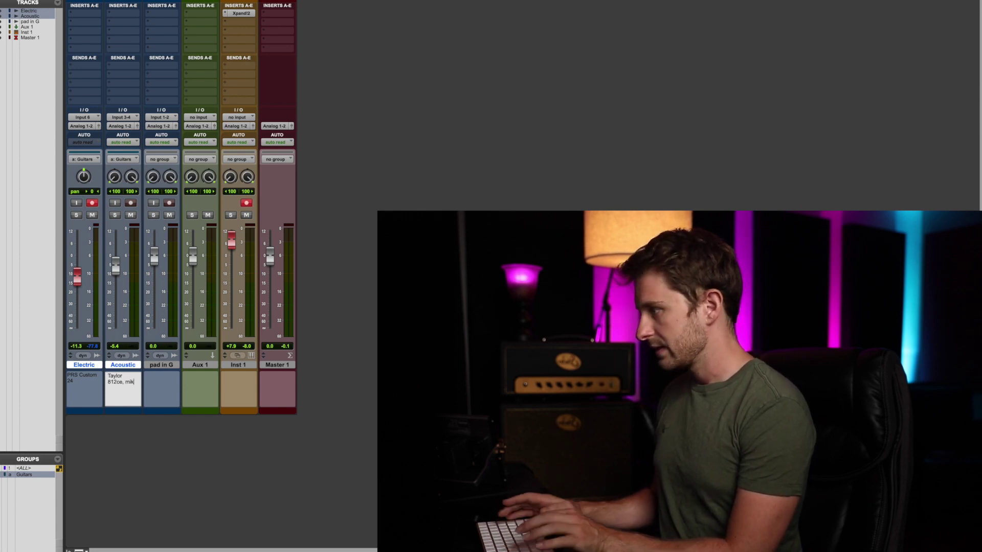
{"action": "type", "text": "tek c5"}
{"action": "key", "text": "Return"}
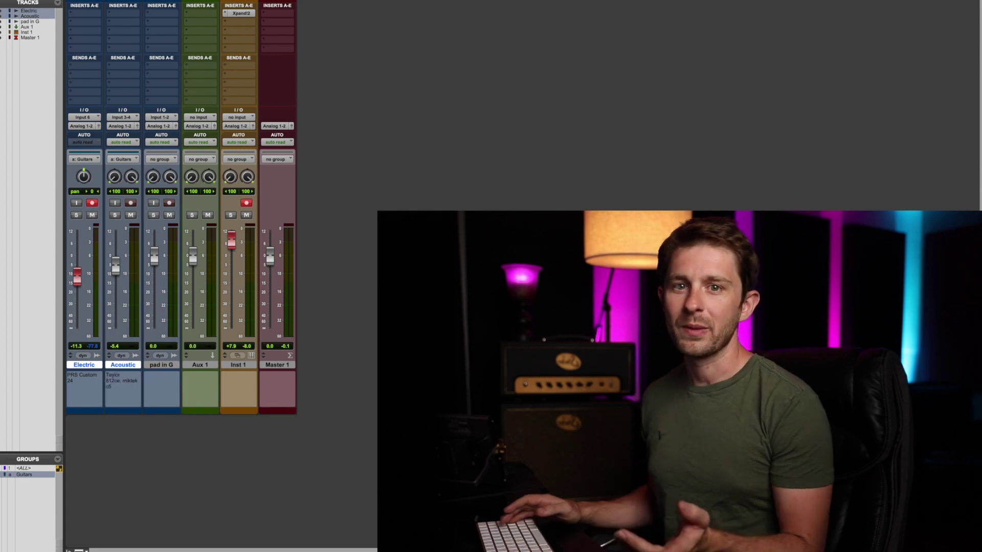